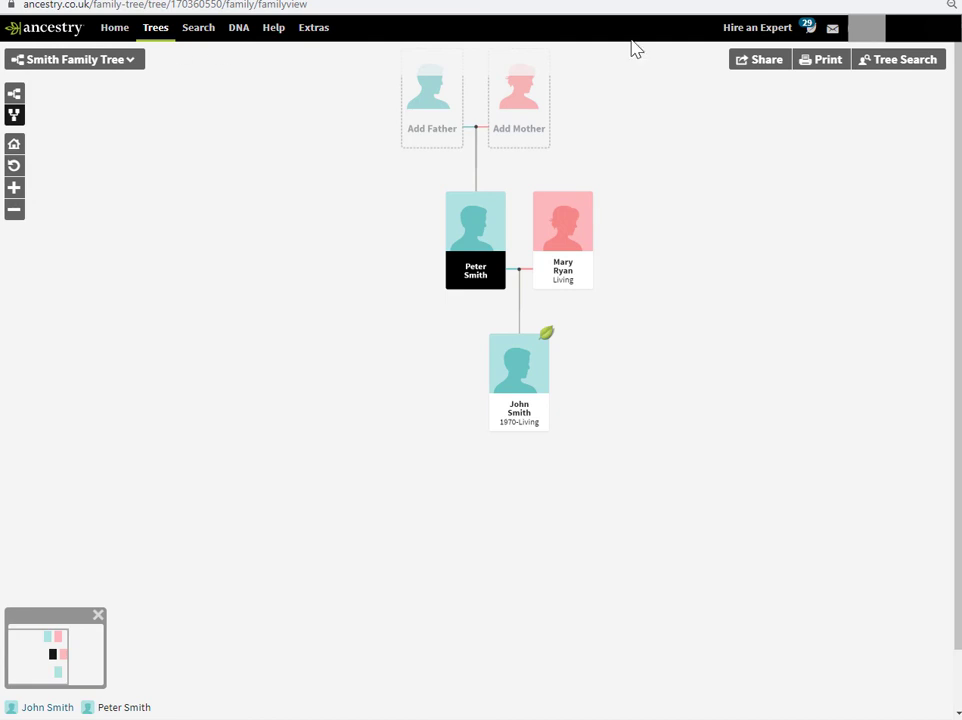
Step: Open Tree Settings for the Smith Family Tree from its options dropdown
{"action": "left_click", "coordinate": [126, 77]}
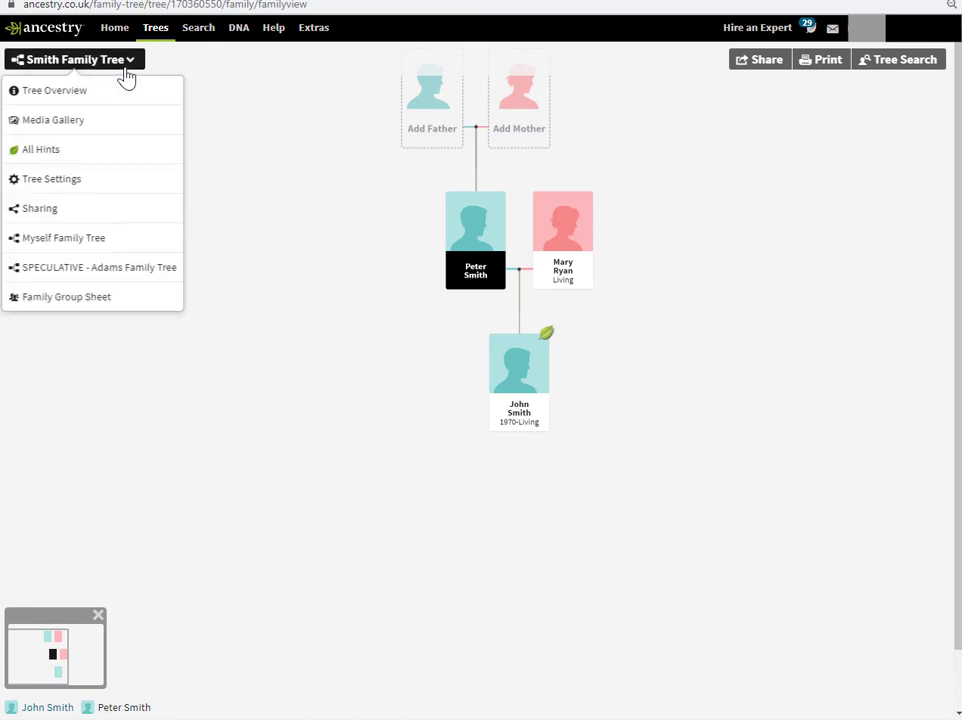
{"action": "left_click", "coordinate": [77, 185]}
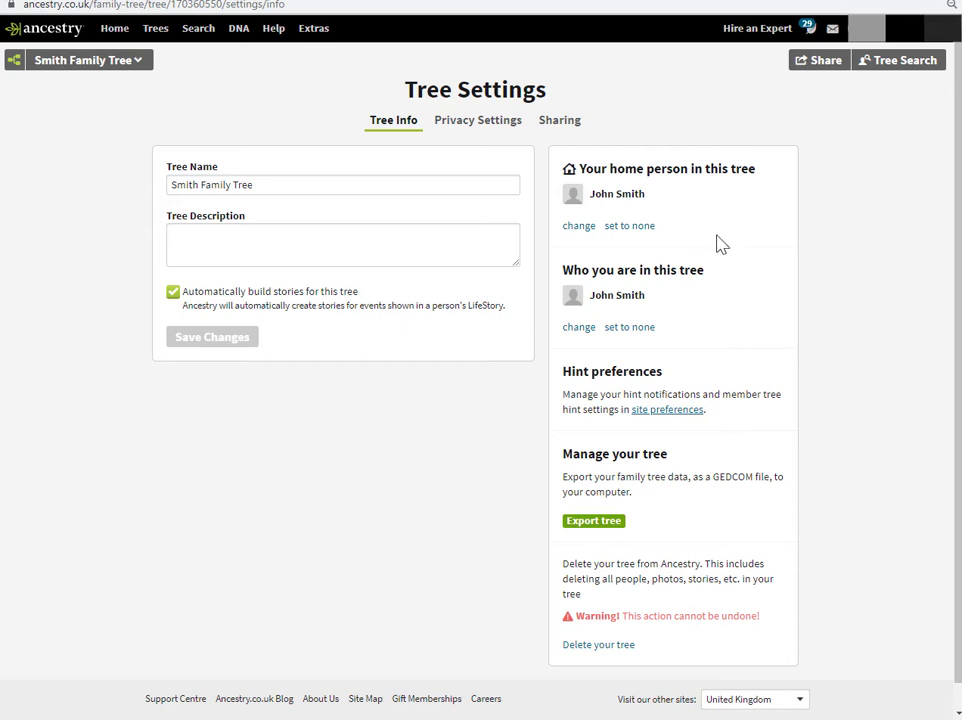
{"action": "left_click", "coordinate": [575, 230]}
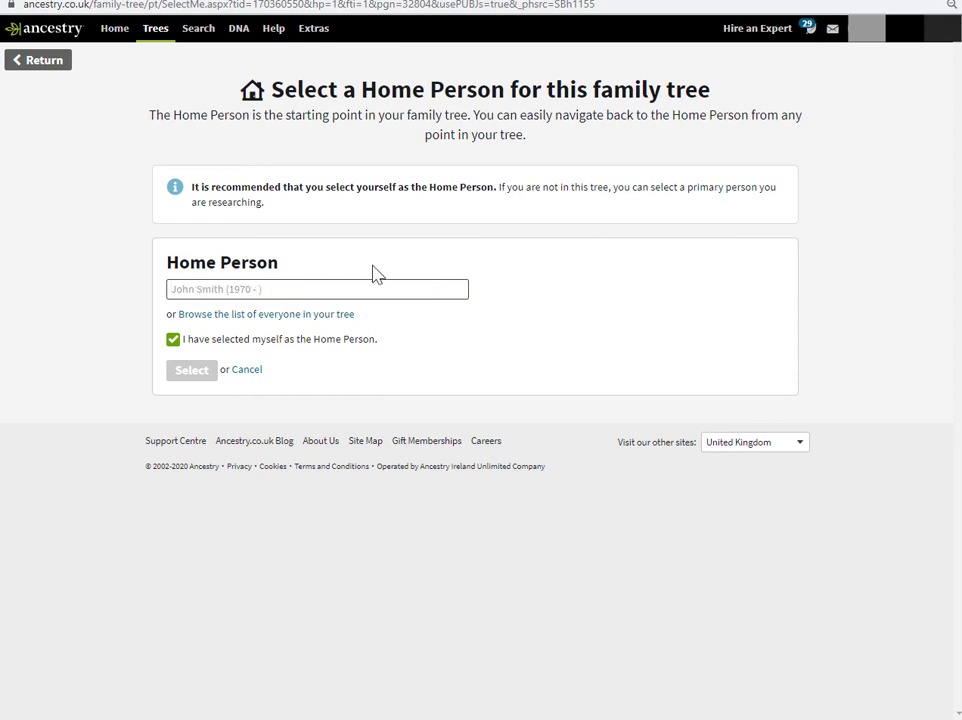
{"action": "type", "text": "P"}
{"action": "type", "text": "eter"}
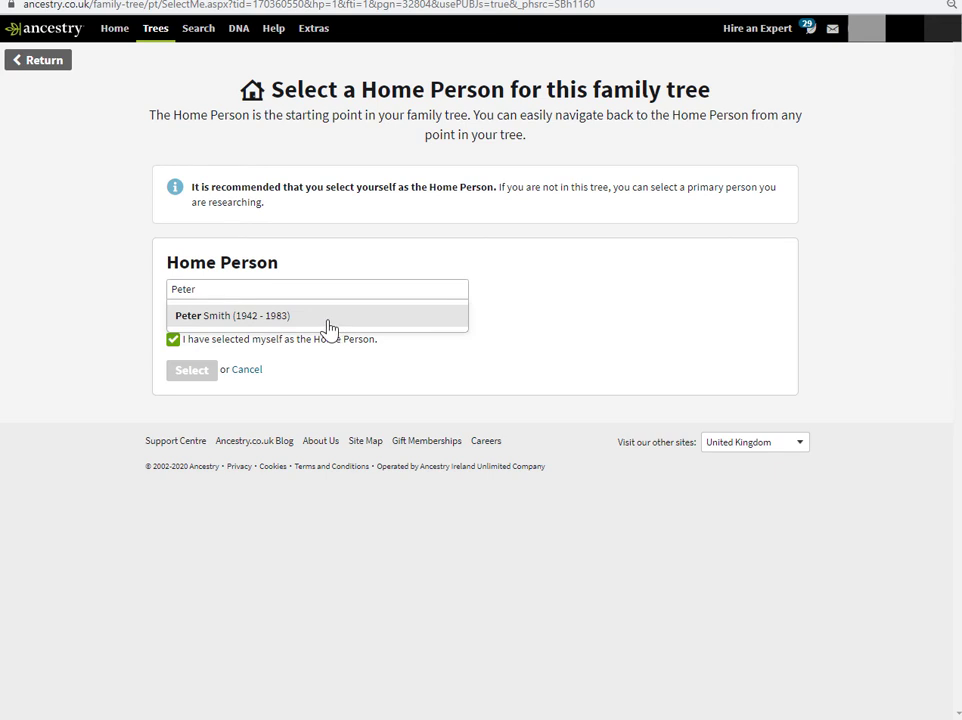
{"action": "left_click", "coordinate": [329, 316]}
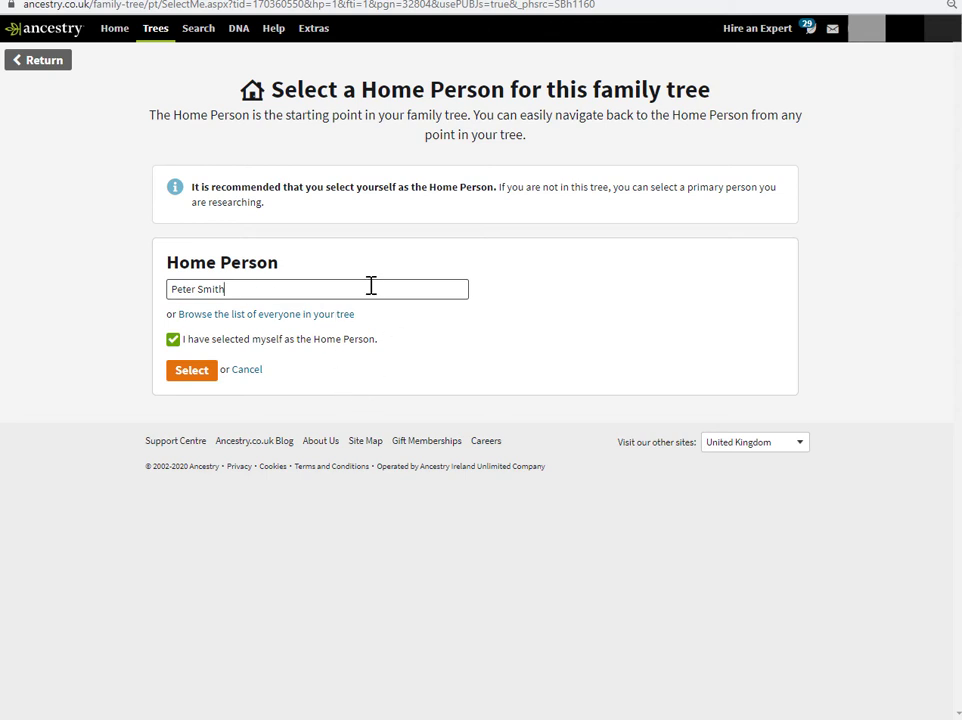
Step: View the All People list of everyone in the tree, then close it
{"action": "left_click", "coordinate": [259, 316]}
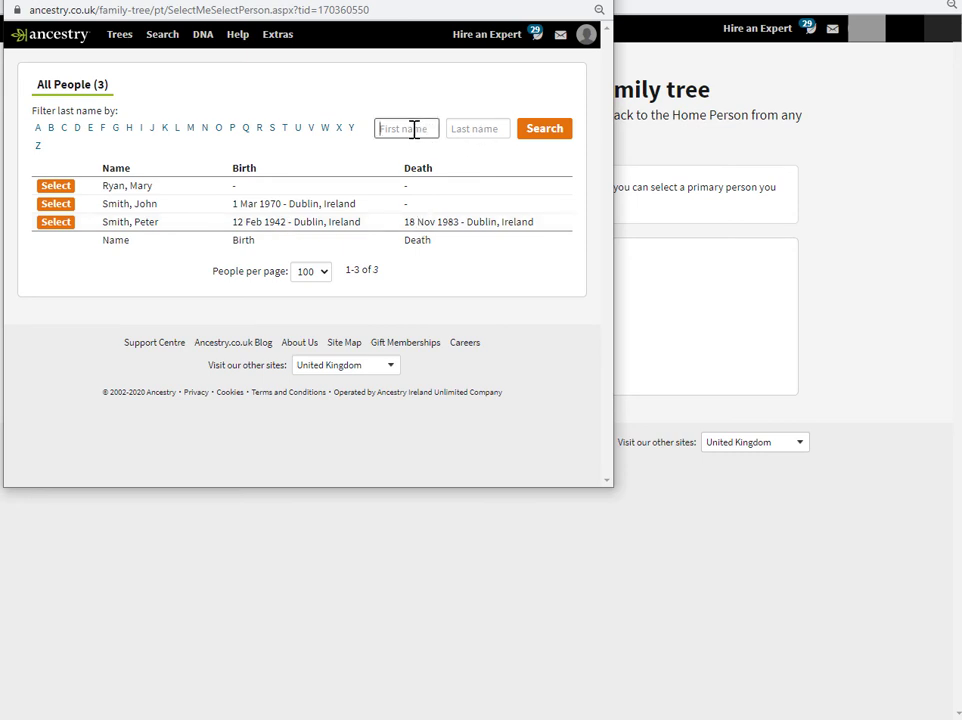
{"action": "left_click", "coordinate": [450, 129]}
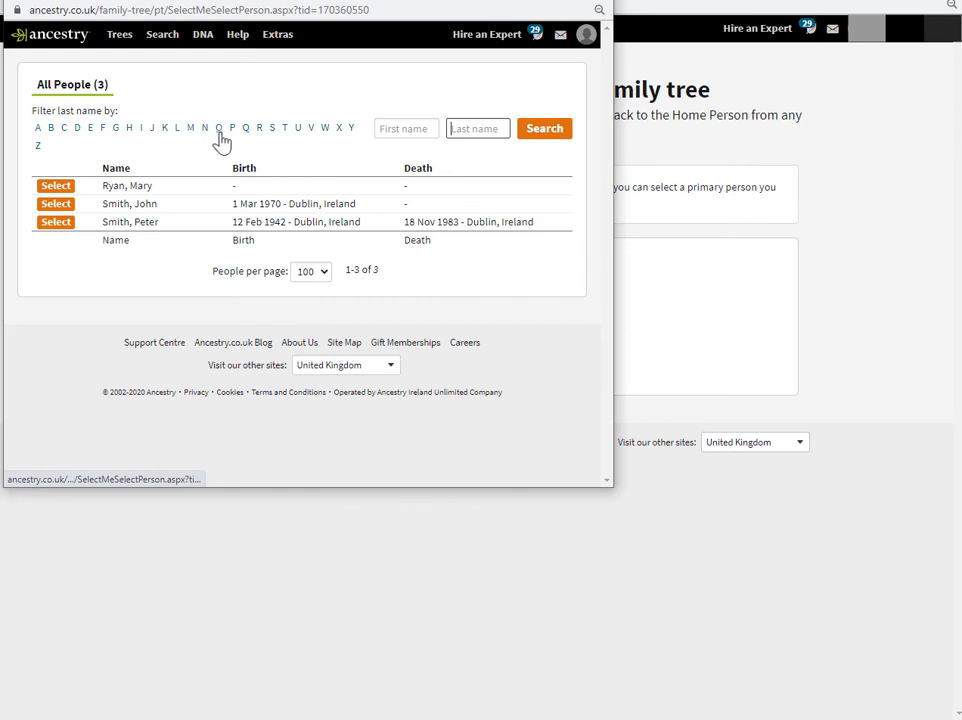
{"action": "left_click", "coordinate": [55, 221]}
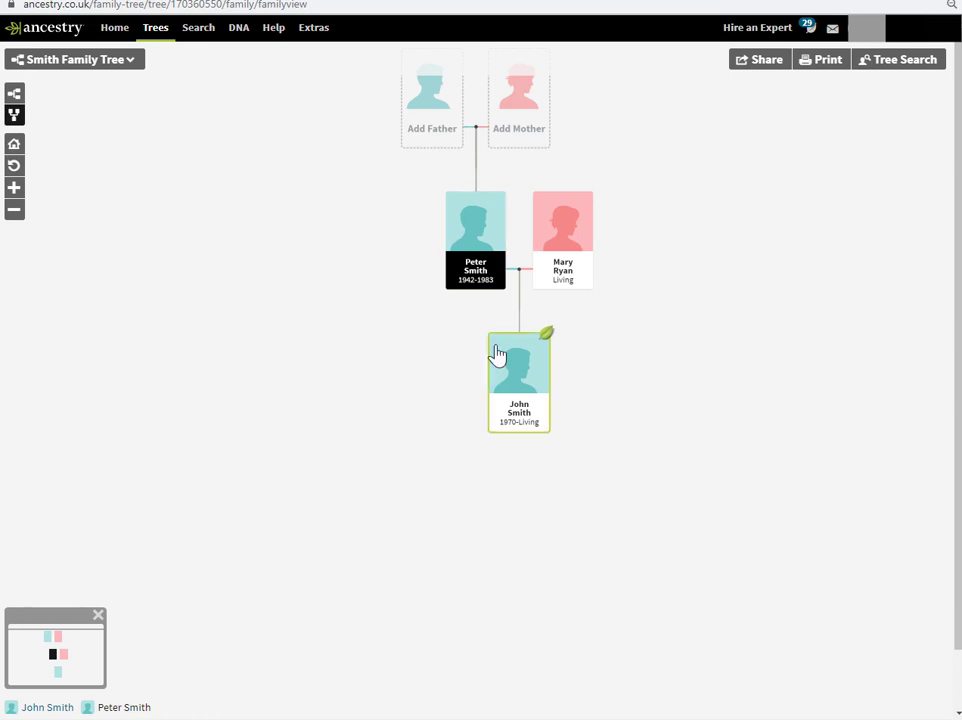
{"action": "left_click", "coordinate": [128, 62]}
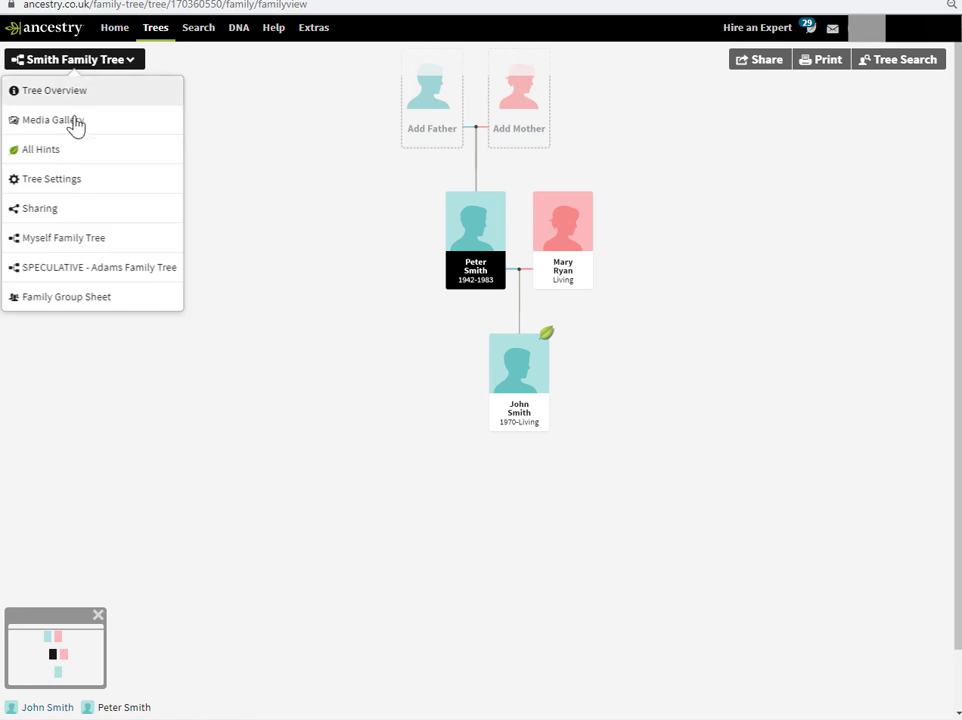
{"action": "left_click", "coordinate": [55, 178]}
{"action": "left_click", "coordinate": [589, 230]}
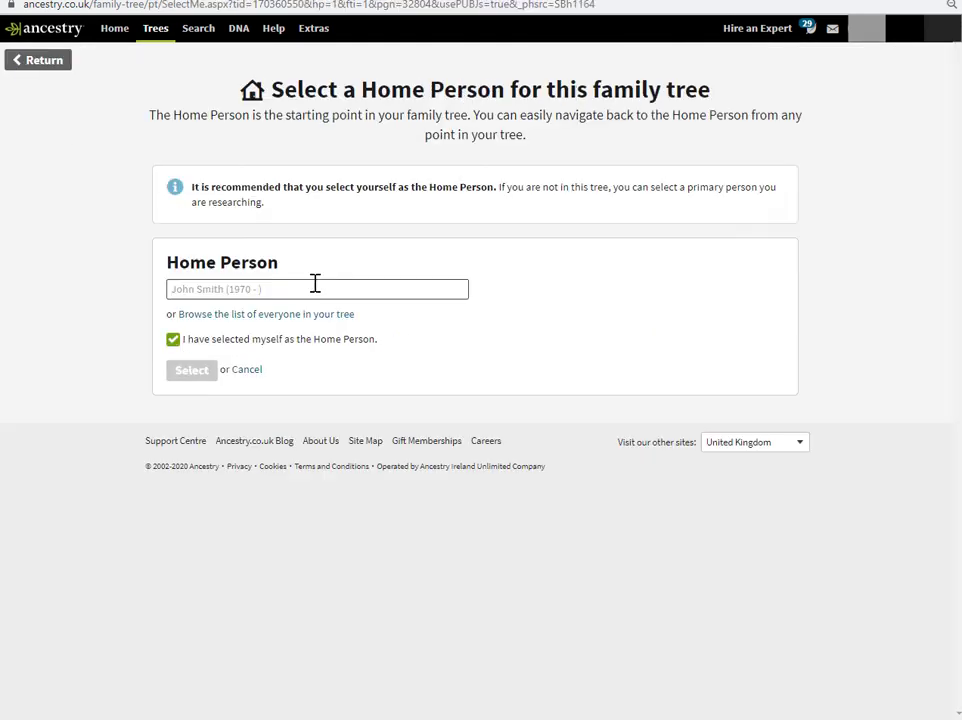
{"action": "type", "text": "Pete"}
{"action": "type", "text": "r S"}
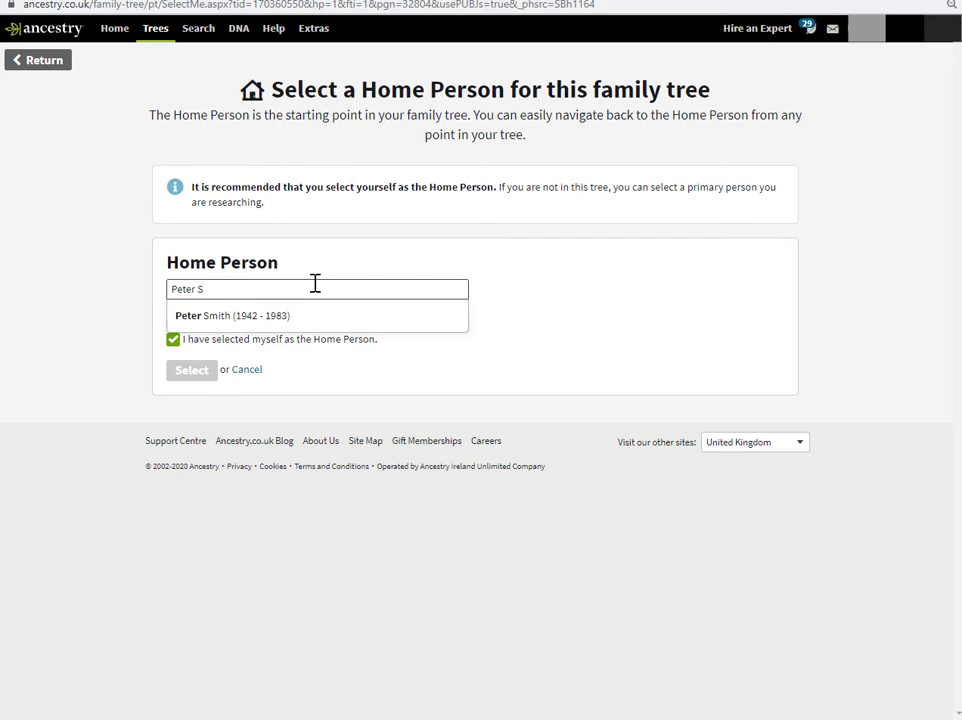
{"action": "left_click", "coordinate": [270, 316]}
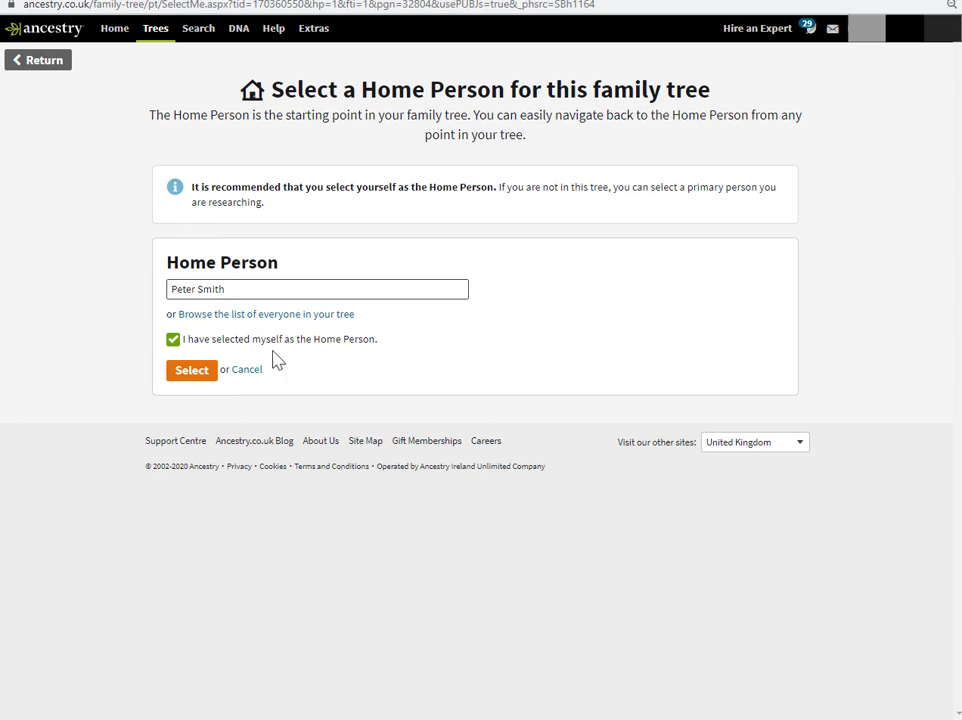
{"action": "left_click", "coordinate": [176, 341]}
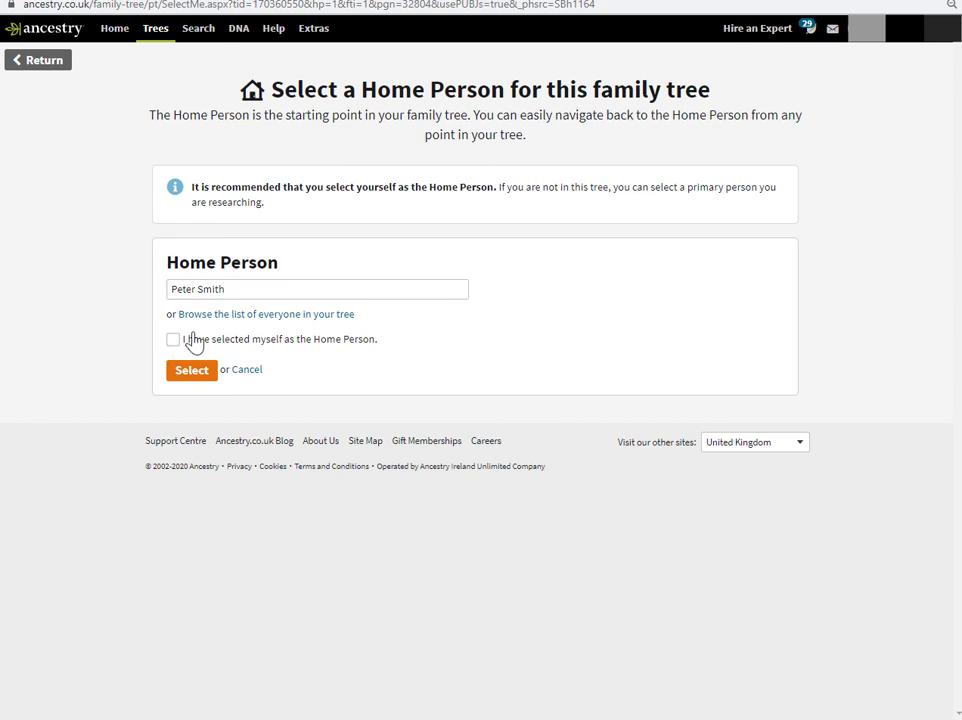
{"action": "left_click", "coordinate": [195, 382]}
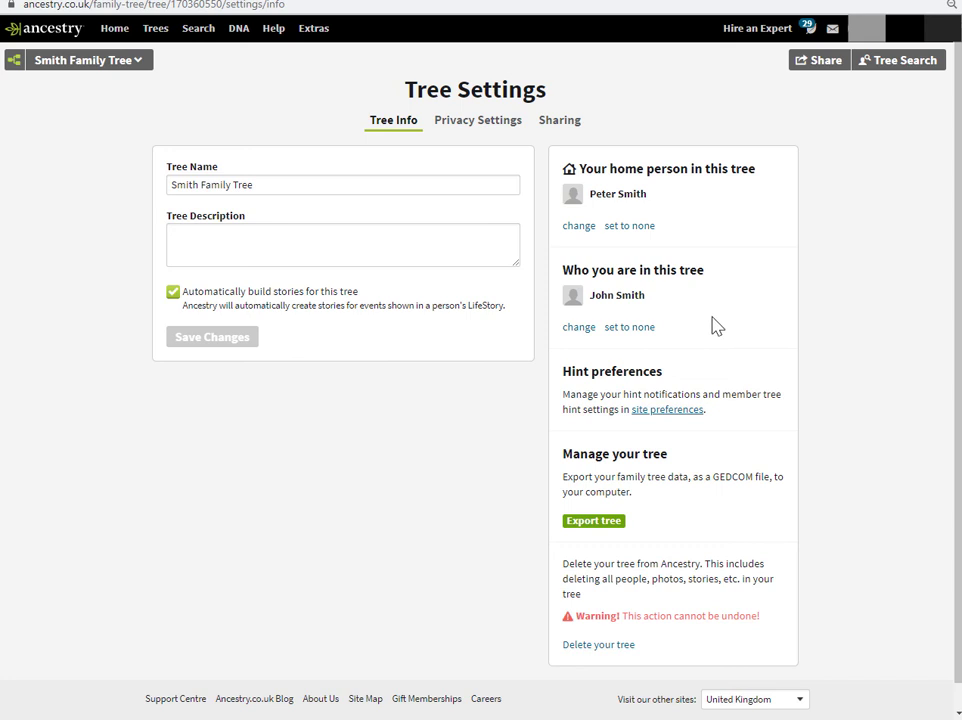
{"action": "left_click", "coordinate": [630, 327]}
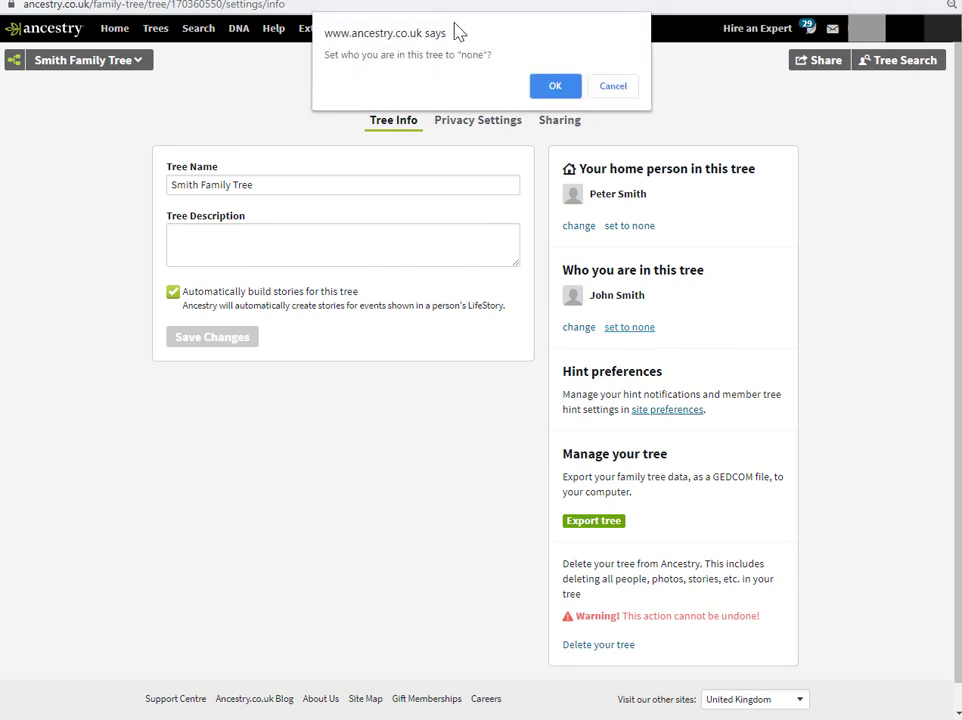
Step: Confirm setting 'Who you are in this tree' to none
{"action": "left_click", "coordinate": [555, 88]}
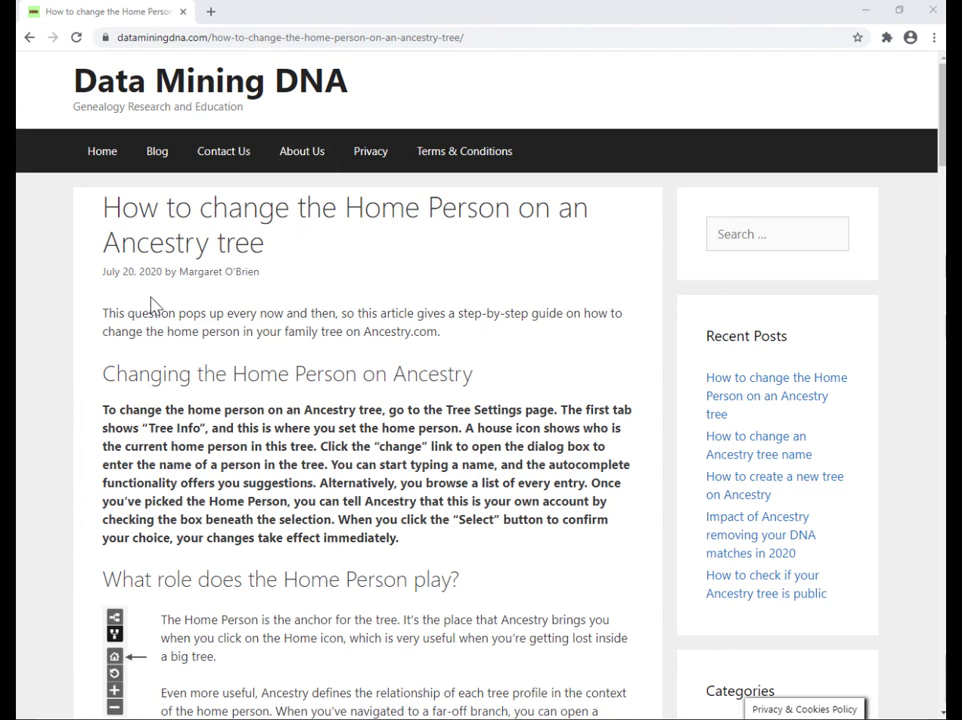
{"action": "scroll", "coordinate": [246, 328], "scroll_direction": "down", "scroll_amount": 2}
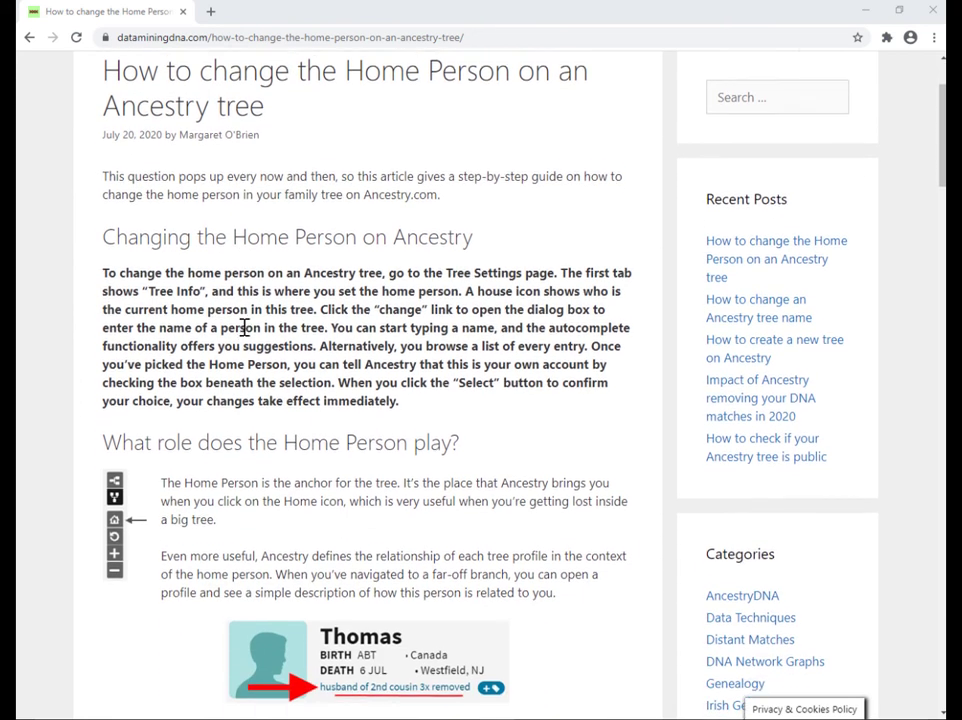
{"action": "scroll", "coordinate": [246, 328], "scroll_direction": "down", "scroll_amount": 1}
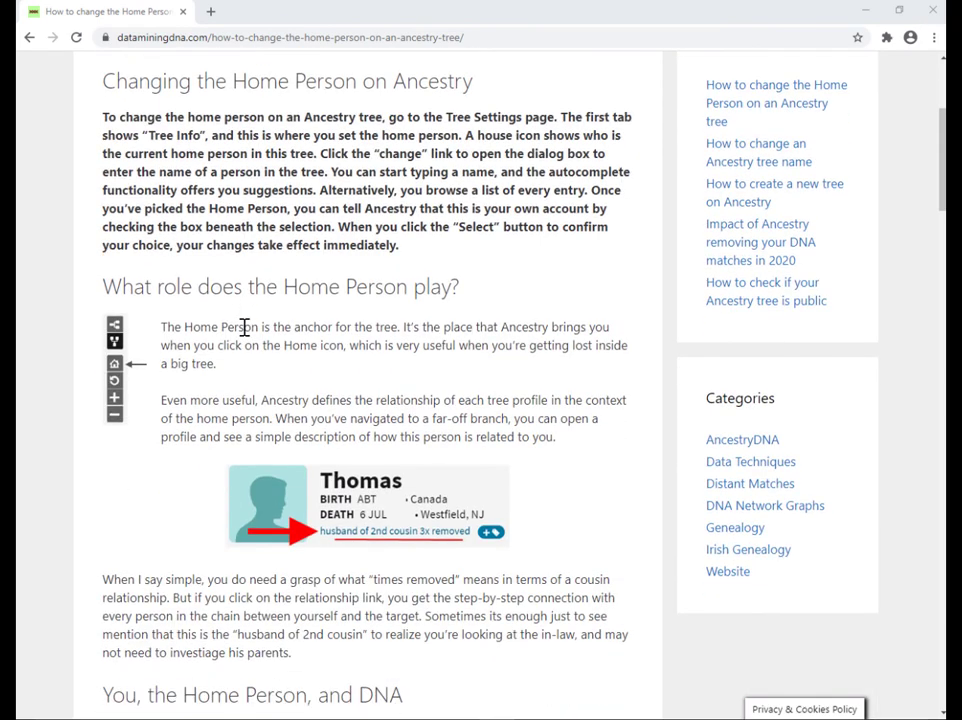
{"action": "scroll", "coordinate": [244, 327], "scroll_direction": "down", "scroll_amount": 1}
{"action": "scroll", "coordinate": [246, 335], "scroll_direction": "down", "scroll_amount": 2}
{"action": "scroll", "coordinate": [248, 343], "scroll_direction": "down", "scroll_amount": 1}
{"action": "scroll", "coordinate": [248, 343], "scroll_direction": "down", "scroll_amount": 2}
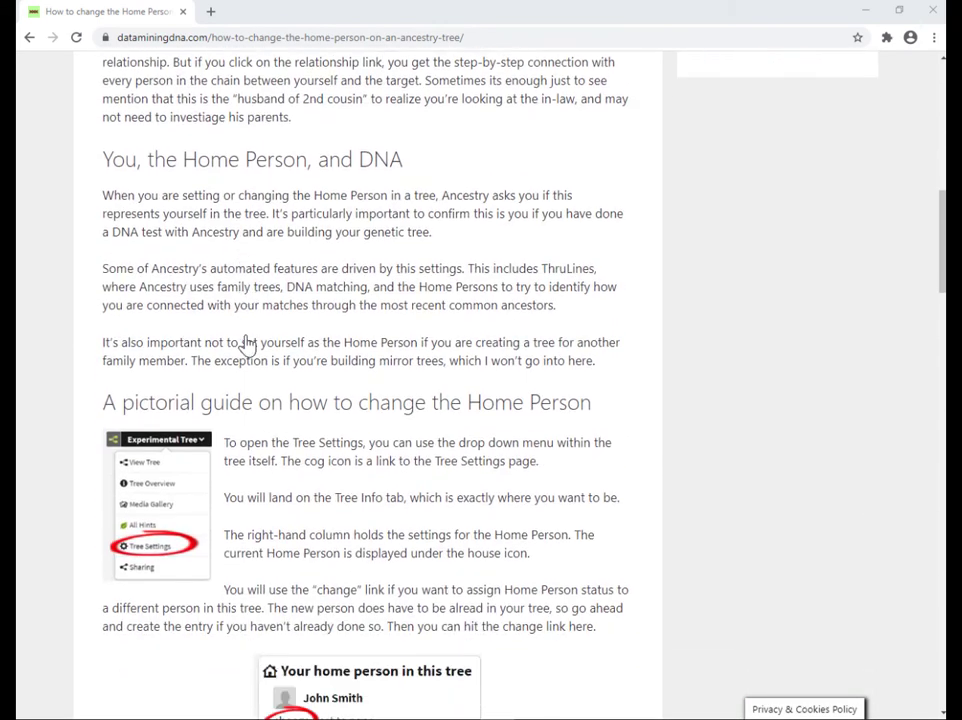
{"action": "scroll", "coordinate": [247, 350], "scroll_direction": "down", "scroll_amount": 2}
{"action": "scroll", "coordinate": [316, 369], "scroll_direction": "down", "scroll_amount": 1}
{"action": "scroll", "coordinate": [318, 369], "scroll_direction": "down", "scroll_amount": 2}
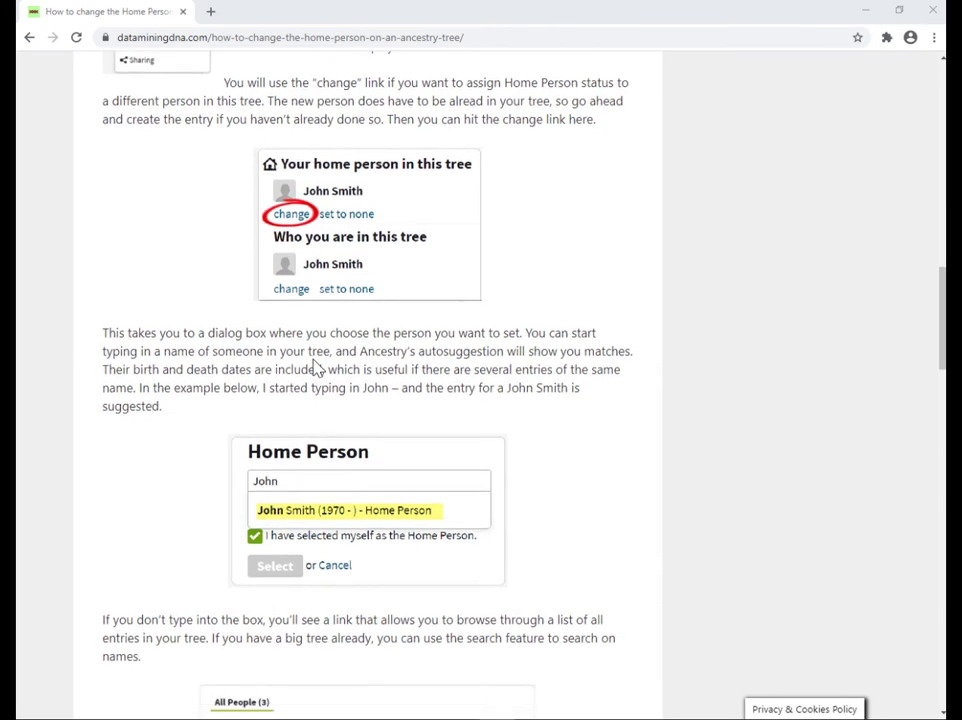
{"action": "scroll", "coordinate": [316, 369], "scroll_direction": "down", "scroll_amount": 2}
{"action": "scroll", "coordinate": [316, 367], "scroll_direction": "down", "scroll_amount": 1}
{"action": "scroll", "coordinate": [316, 367], "scroll_direction": "down", "scroll_amount": 8}
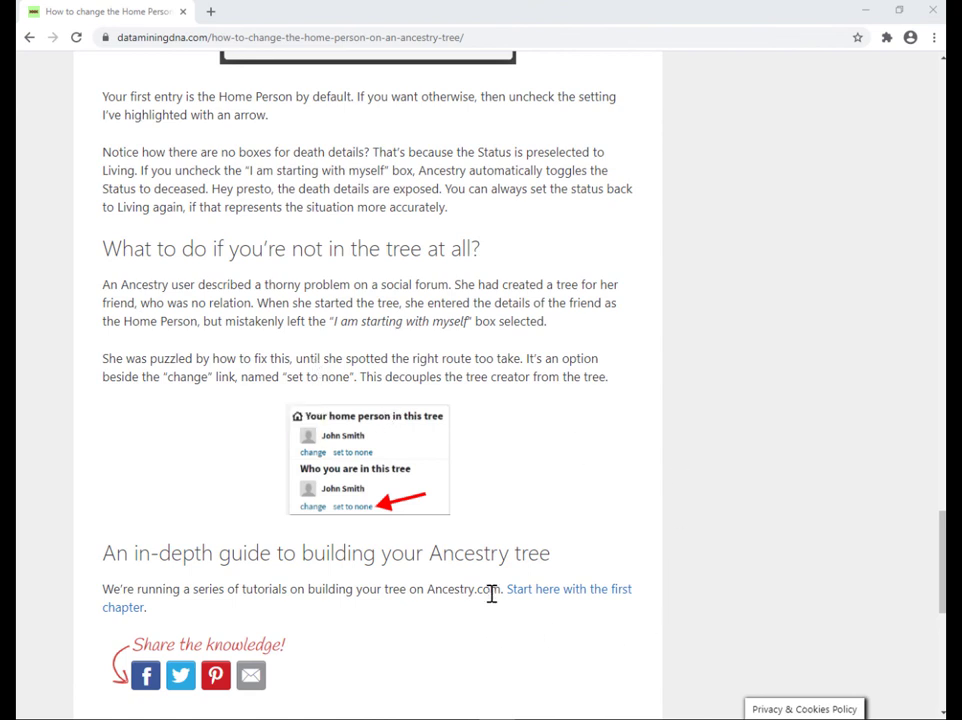
Step: Open the guide's first chapter, 'The Essential Tree', in a new tab and scroll to its chapter list
{"action": "left_click", "coordinate": [577, 598]}
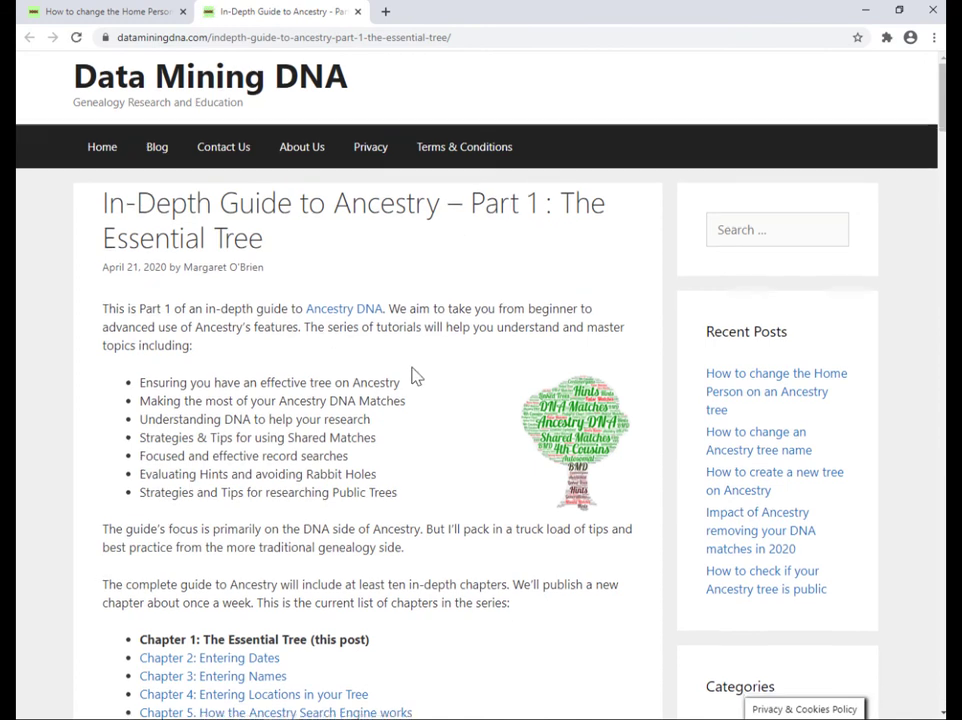
{"action": "scroll", "coordinate": [412, 376], "scroll_direction": "down", "scroll_amount": 3}
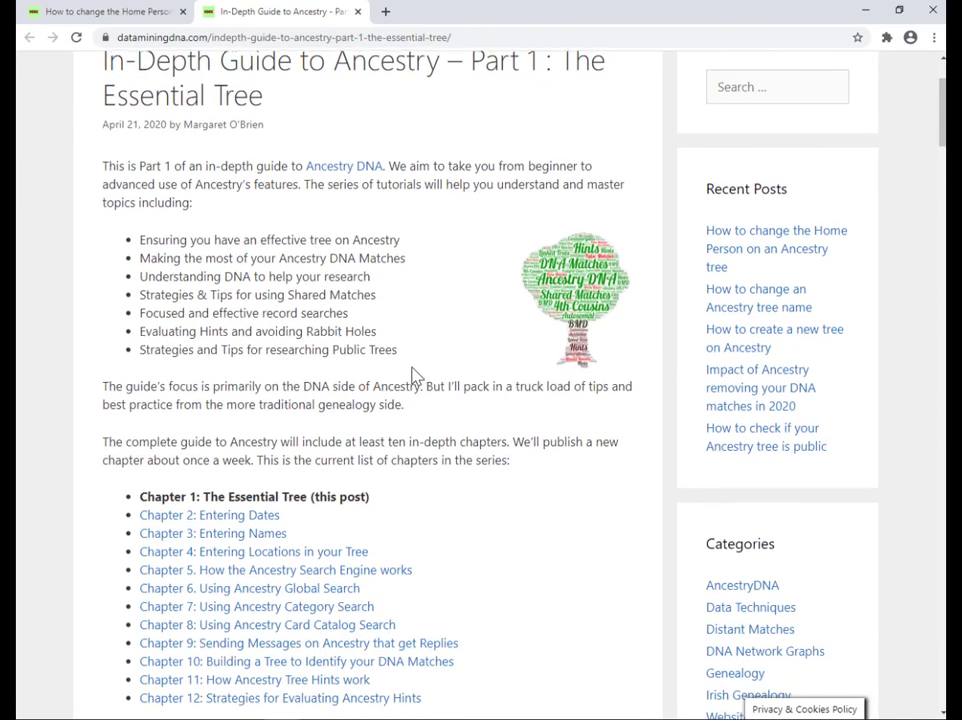
{"action": "scroll", "coordinate": [410, 372], "scroll_direction": "down", "scroll_amount": 3}
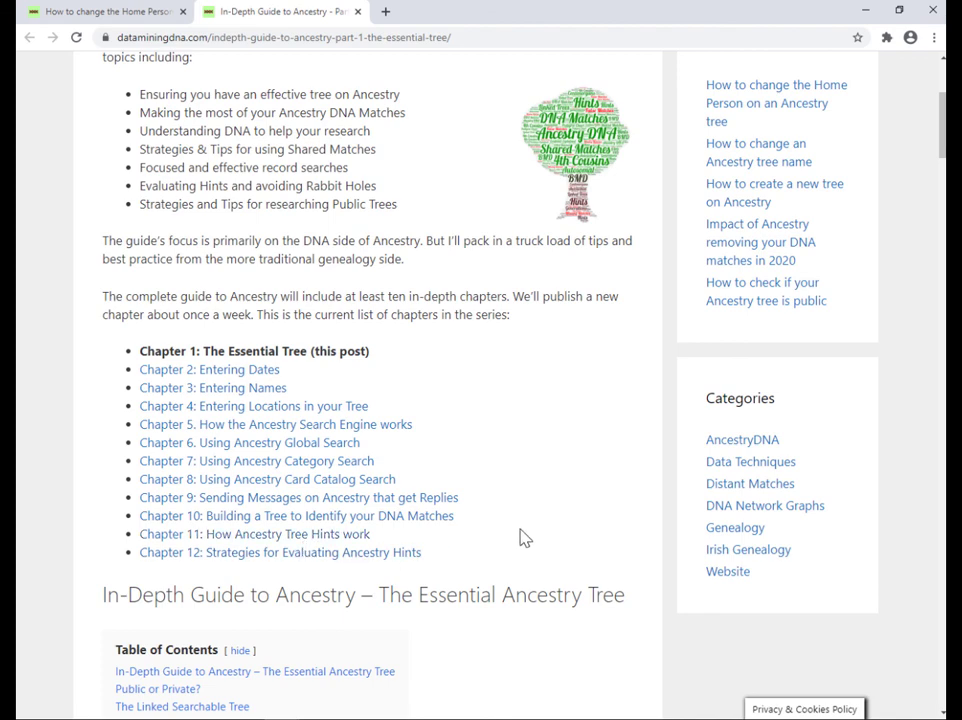
{"action": "scroll", "coordinate": [525, 538], "scroll_direction": "down", "scroll_amount": 3}
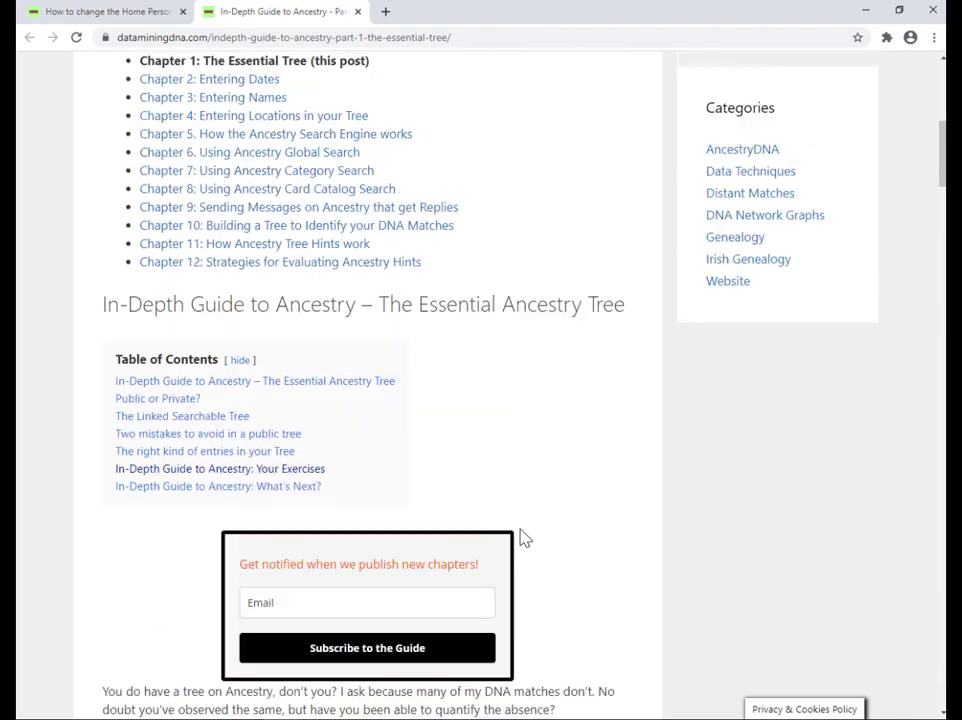
{"action": "scroll", "coordinate": [525, 538], "scroll_direction": "down", "scroll_amount": 1}
{"action": "scroll", "coordinate": [525, 538], "scroll_direction": "down", "scroll_amount": 5}
{"action": "scroll", "coordinate": [522, 535], "scroll_direction": "down", "scroll_amount": 3}
{"action": "scroll", "coordinate": [522, 535], "scroll_direction": "down", "scroll_amount": 3}
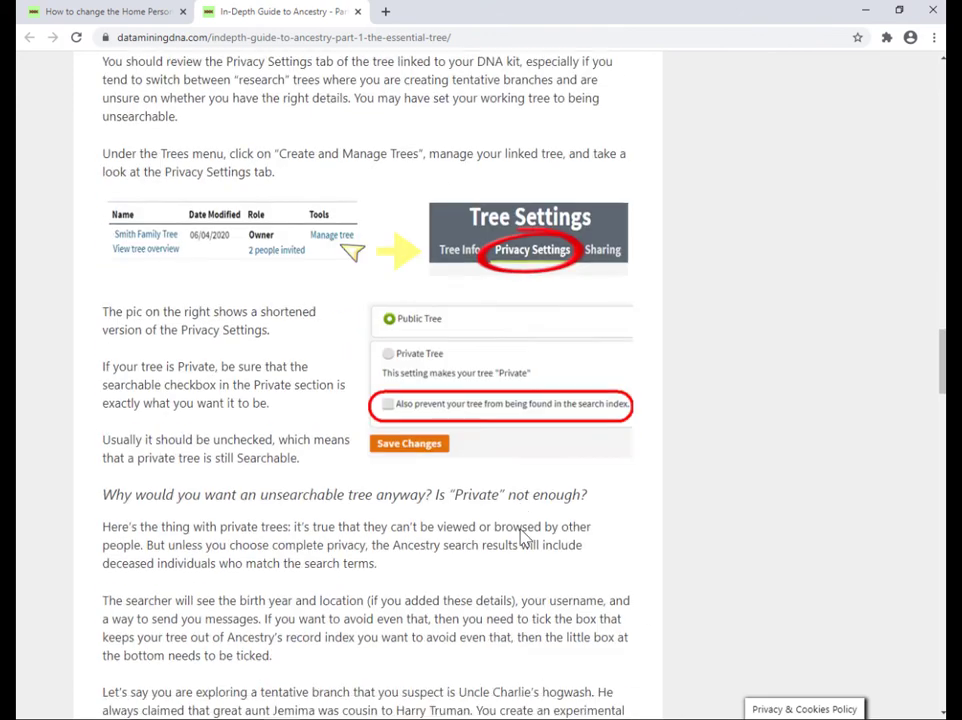
{"action": "scroll", "coordinate": [521, 529], "scroll_direction": "down", "scroll_amount": 5}
{"action": "scroll", "coordinate": [521, 529], "scroll_direction": "down", "scroll_amount": 2}
{"action": "scroll", "coordinate": [521, 529], "scroll_direction": "down", "scroll_amount": 3}
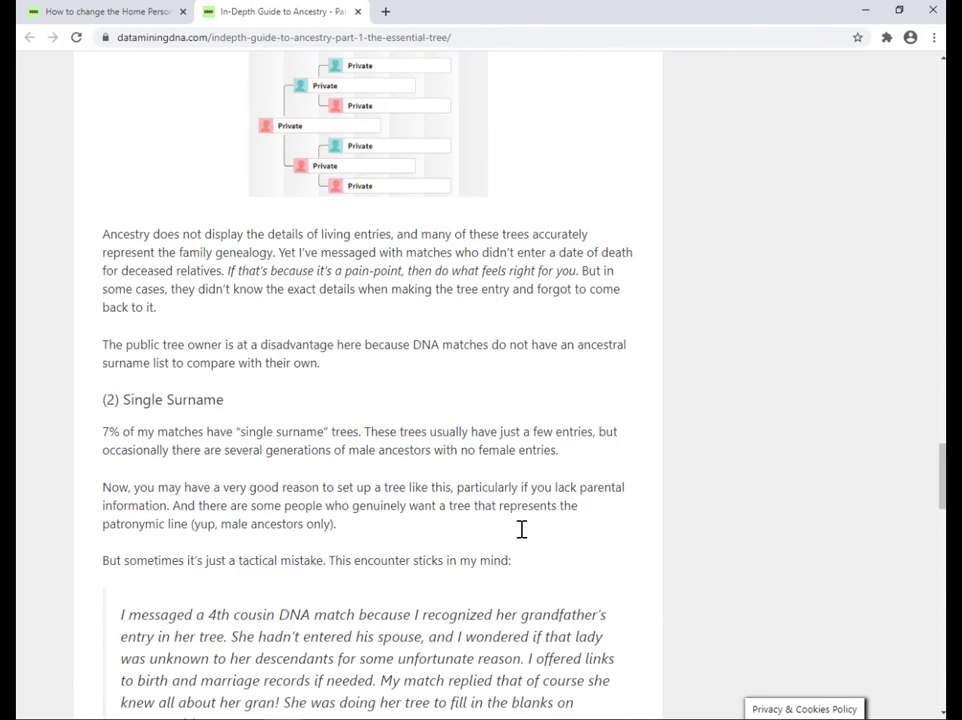
{"action": "scroll", "coordinate": [522, 537], "scroll_direction": "down", "scroll_amount": 4}
{"action": "scroll", "coordinate": [522, 537], "scroll_direction": "down", "scroll_amount": 1}
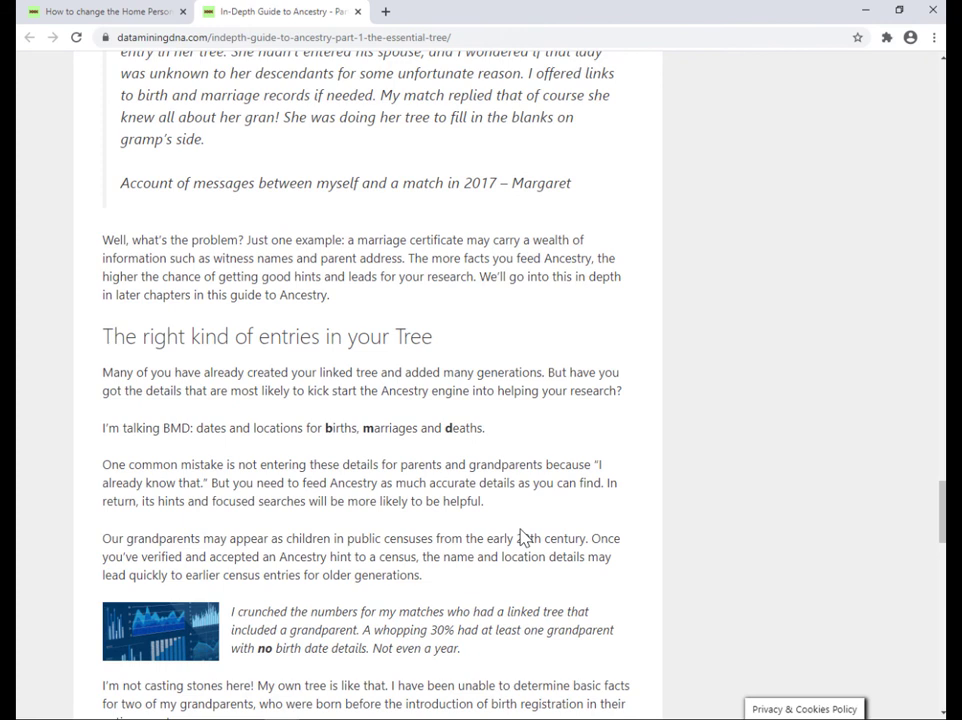
{"action": "scroll", "coordinate": [520, 537], "scroll_direction": "down", "scroll_amount": 4}
{"action": "scroll", "coordinate": [480, 500], "scroll_direction": "down", "scroll_amount": 10}
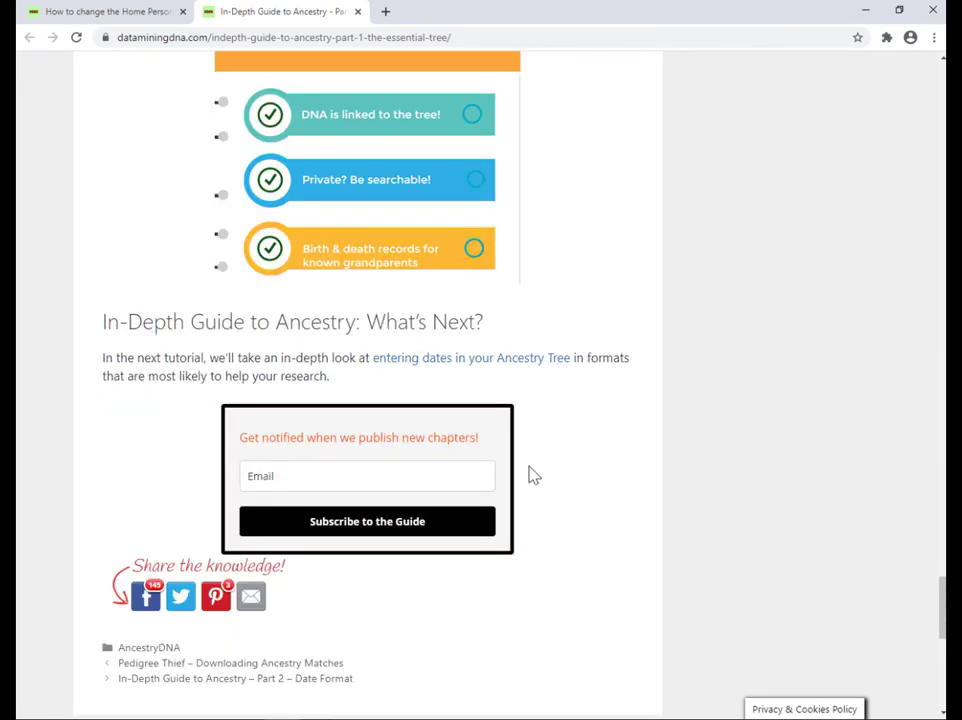